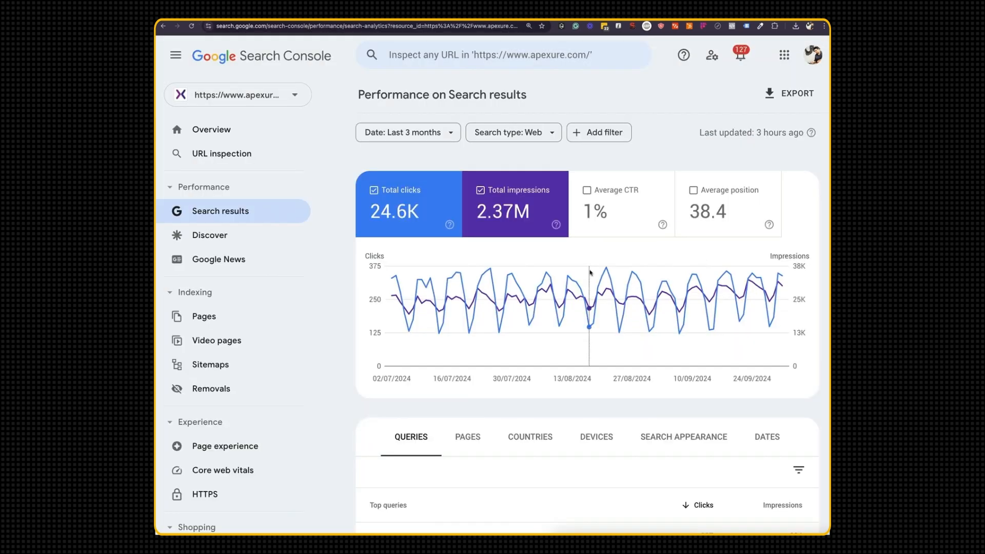
mouse_move(589, 281)
scroll(585, 282, "down", 3)
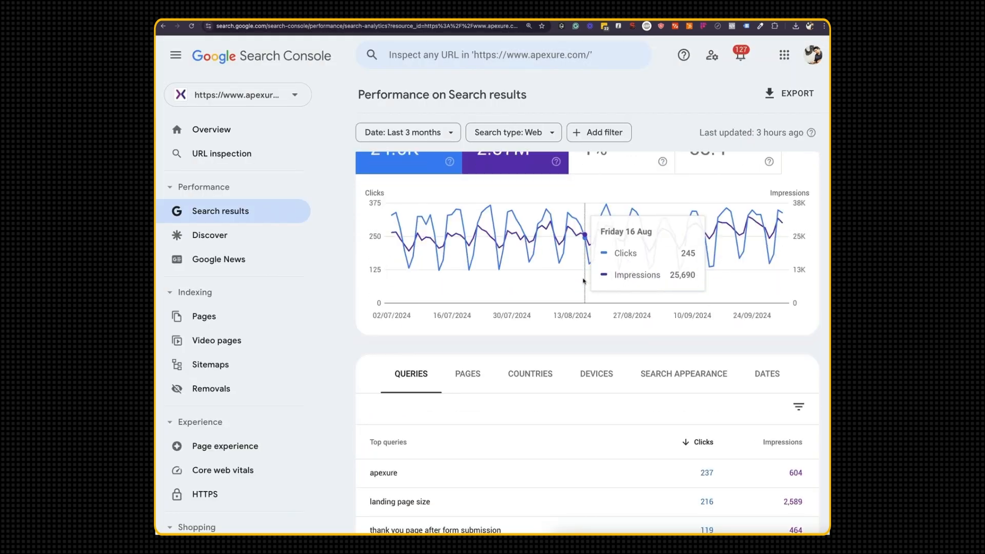
scroll(582, 281, "up", 3)
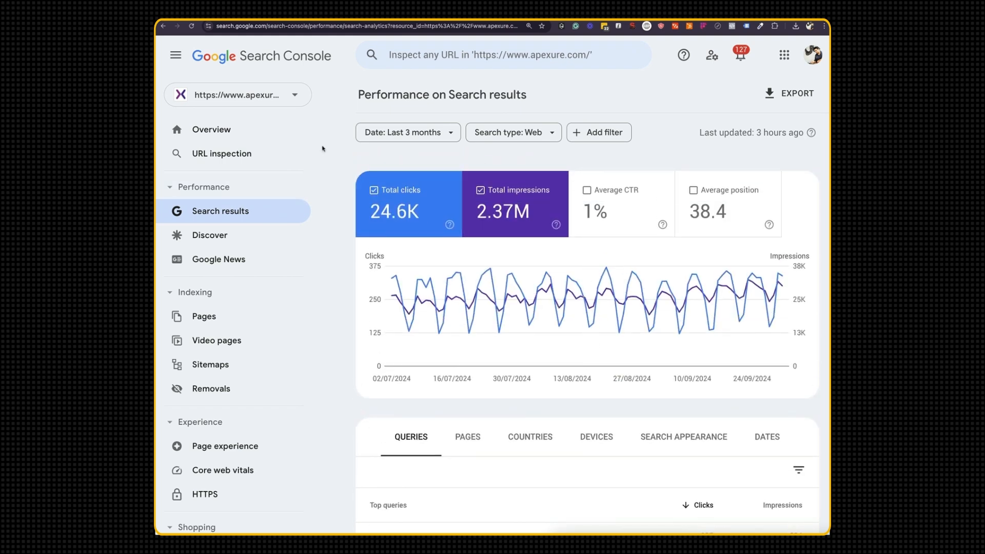
left_click(295, 96)
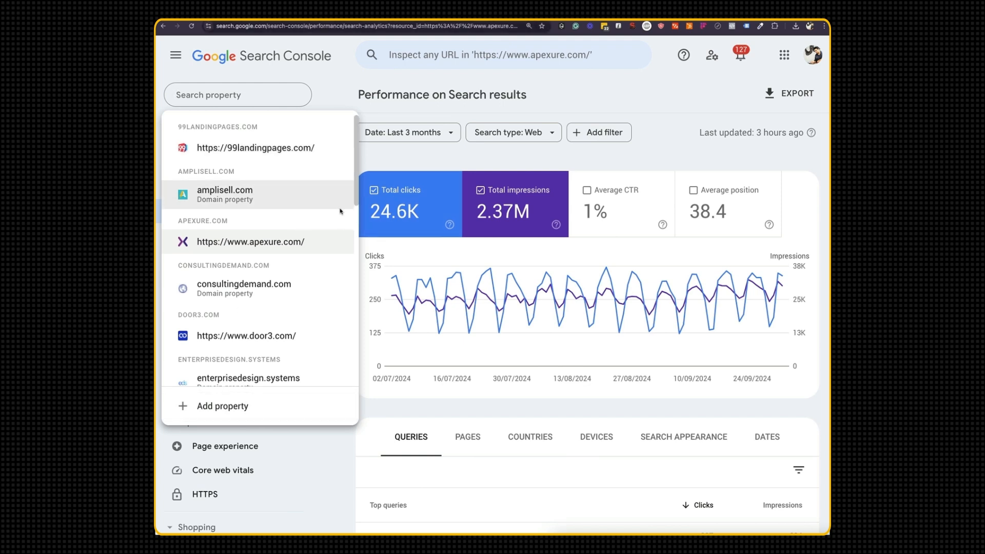
left_click(344, 85)
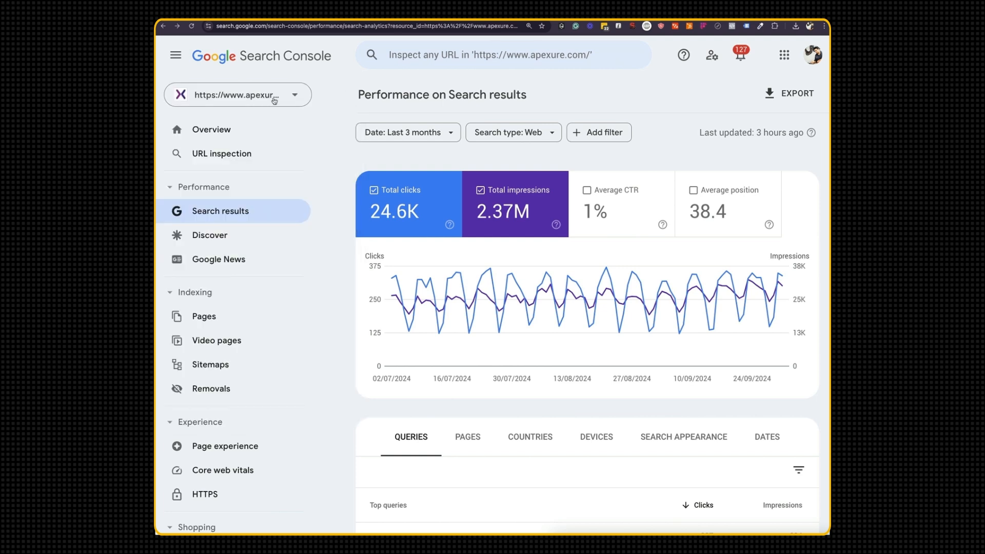
left_click(275, 100)
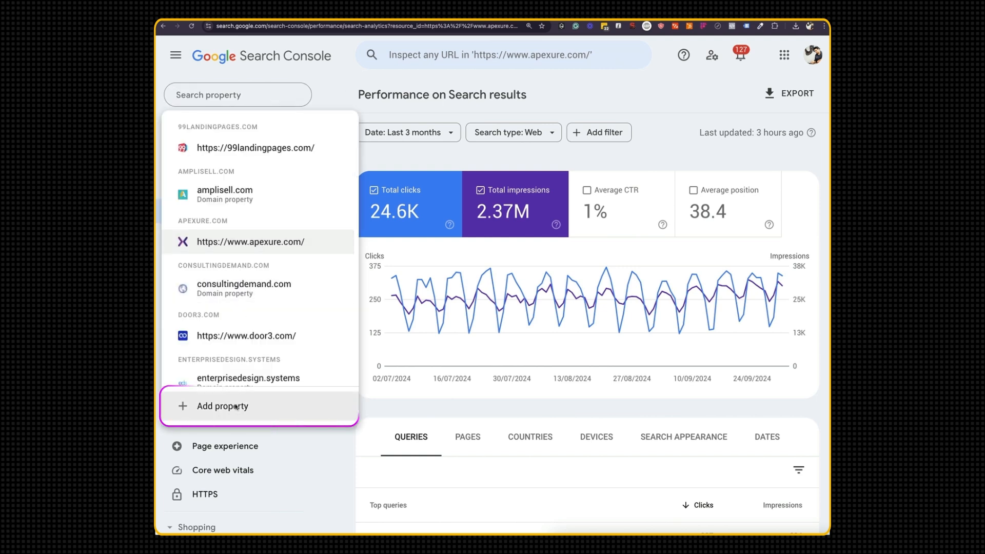
left_click(205, 407)
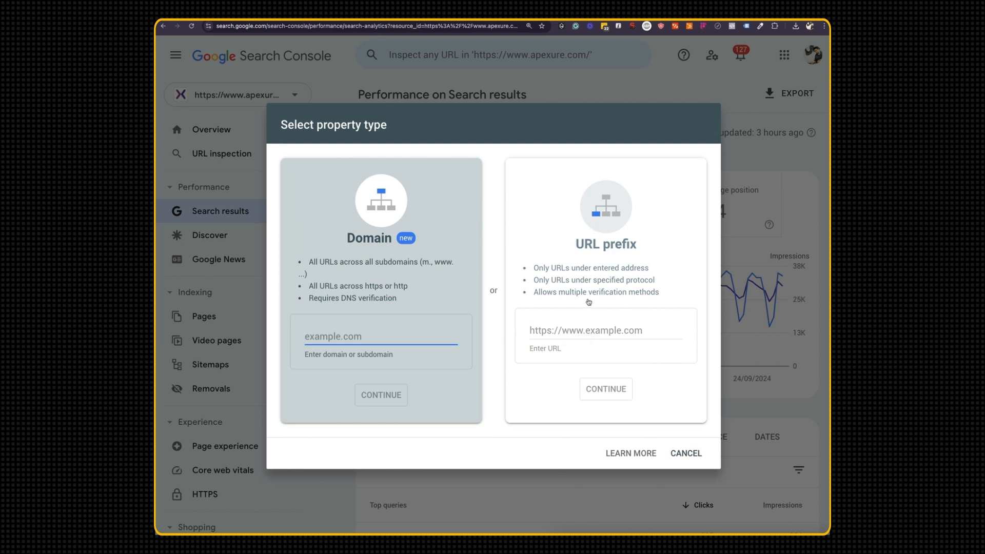
left_click(576, 326)
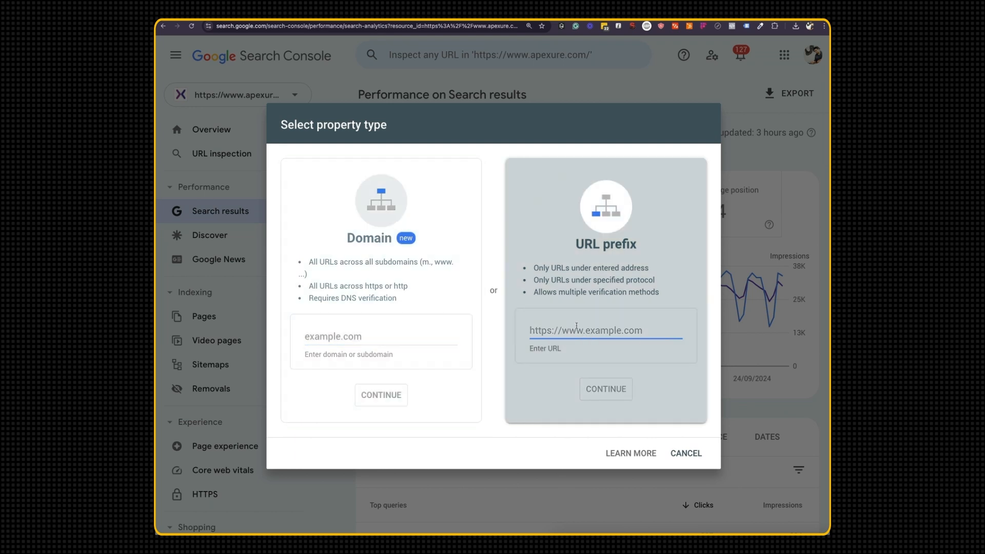
type("https://w")
key("BackSpace")
key("BackSpace")
key("BackSpace")
key("BackSpace")
type("://www.converzive.com")
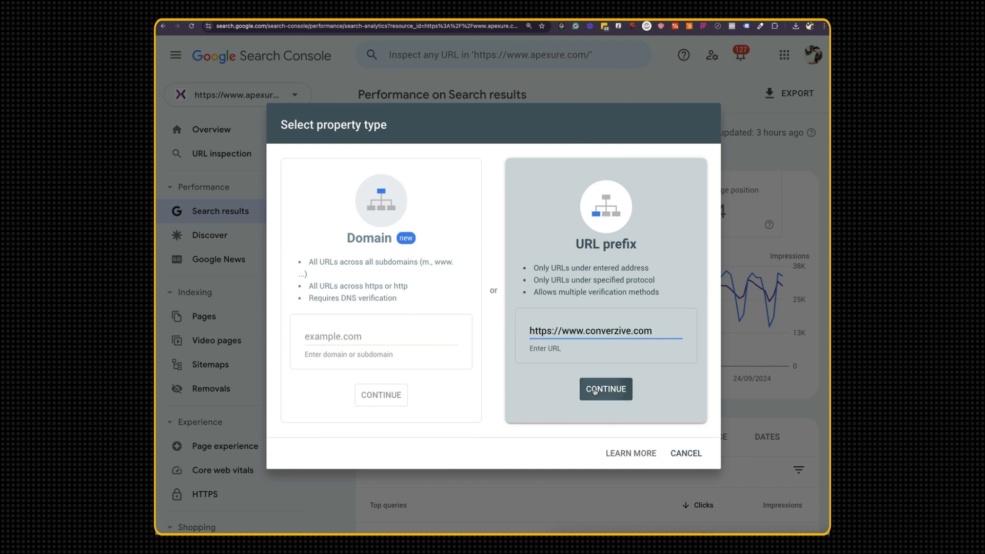
left_click(598, 389)
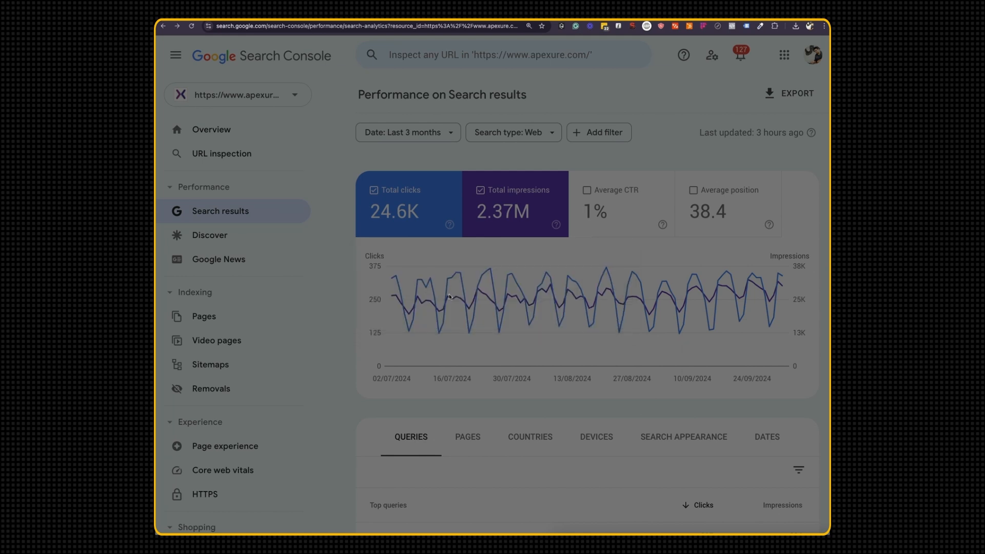
- Look over the ownership verification methods for the converzive property and expand the HTML tag method
scroll(449, 296, "down", 1)
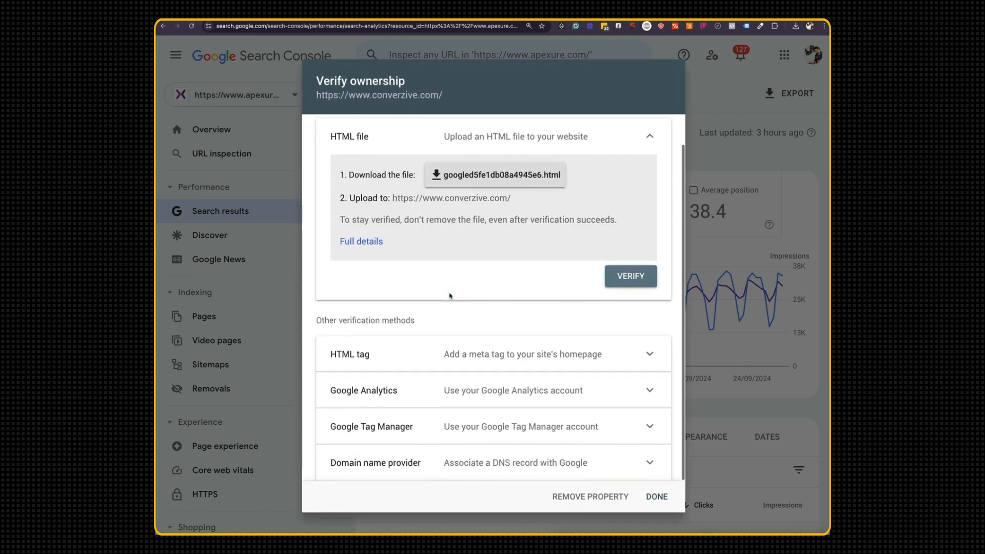
scroll(450, 295, "up", 1)
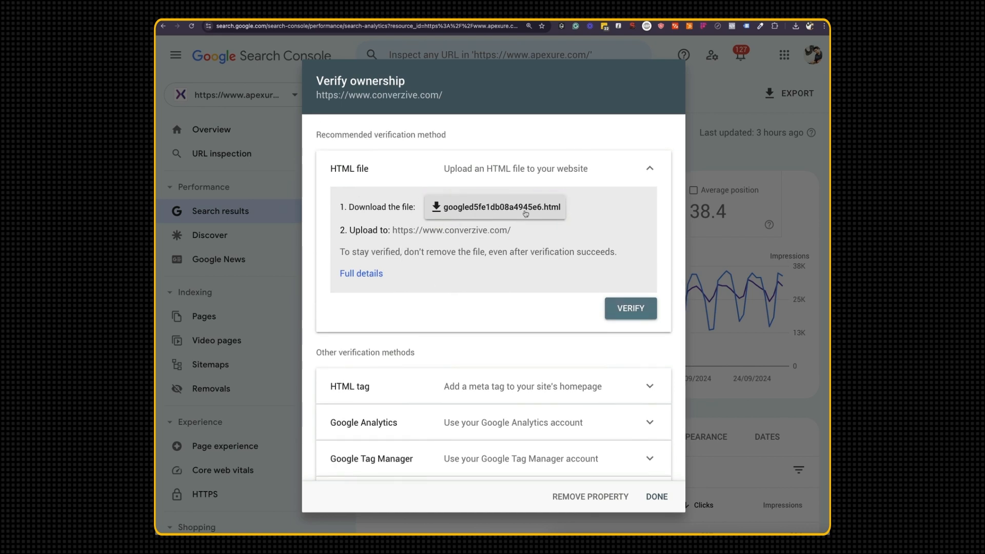
left_click(505, 391)
scroll(509, 303, "down", 3)
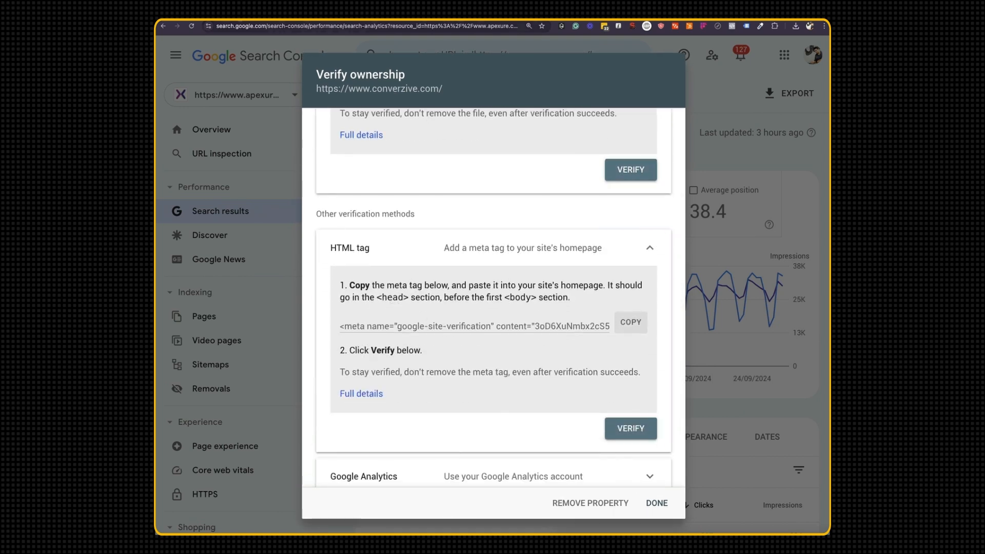
- Switch to Webflow's SEO settings for Converzive Website and examine the Google site verification section and its ID field
key("ctrl+Tab")
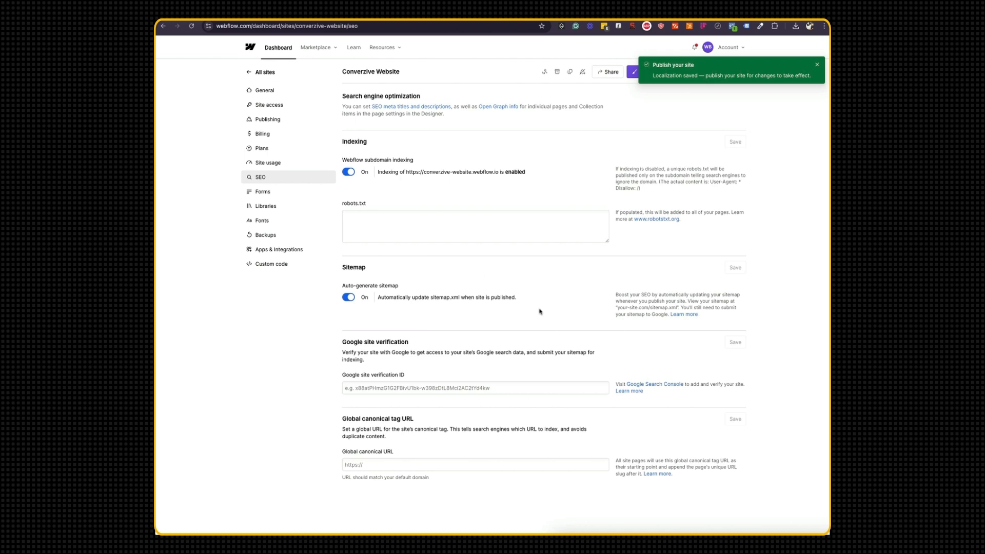
left_click_drag(346, 342, 429, 348)
left_click_drag(350, 360, 482, 363)
left_click(504, 365)
left_click_drag(341, 376, 399, 379)
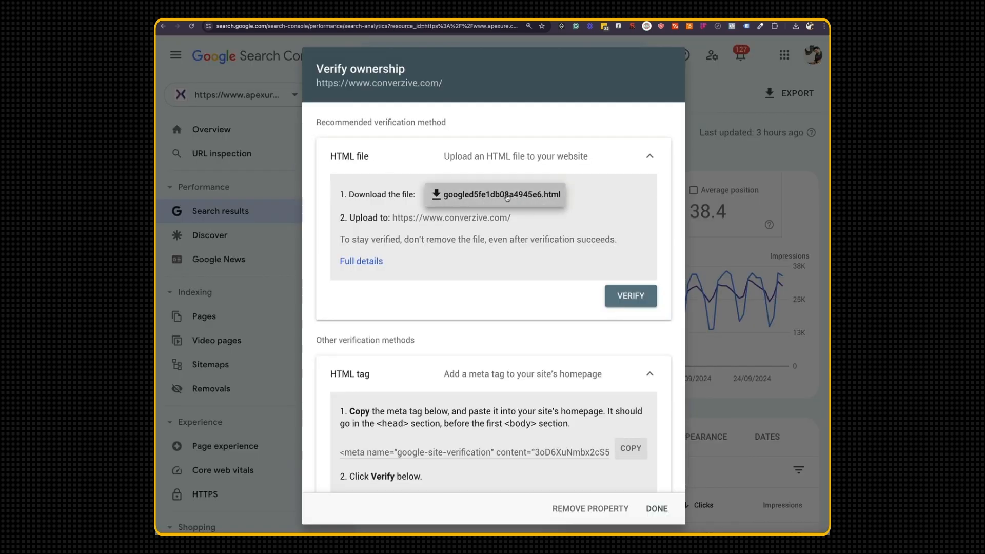
- Return to Search Console, download the HTML verification file, and copy the meta tag from the HTML tag method
left_click(482, 198)
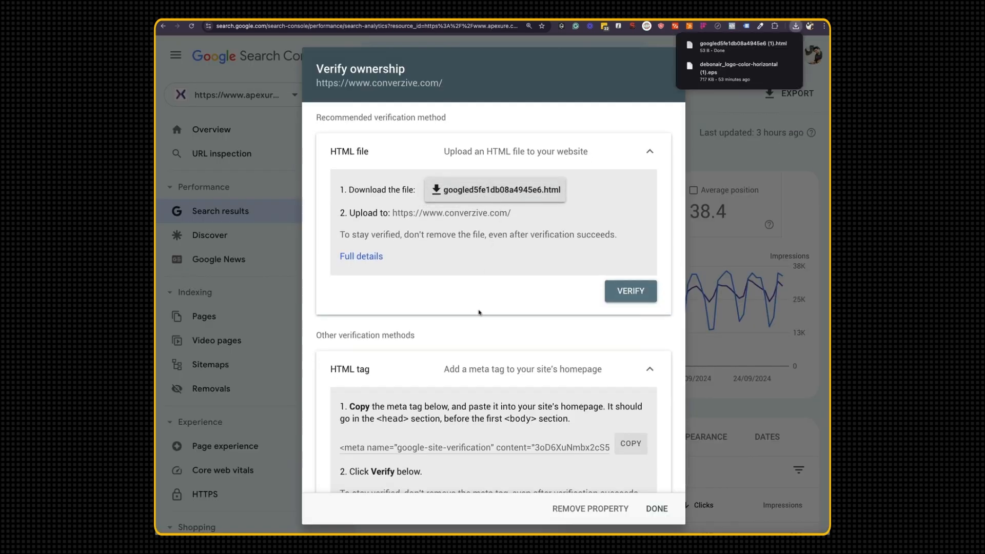
scroll(508, 353, "down", 2)
left_click(533, 383)
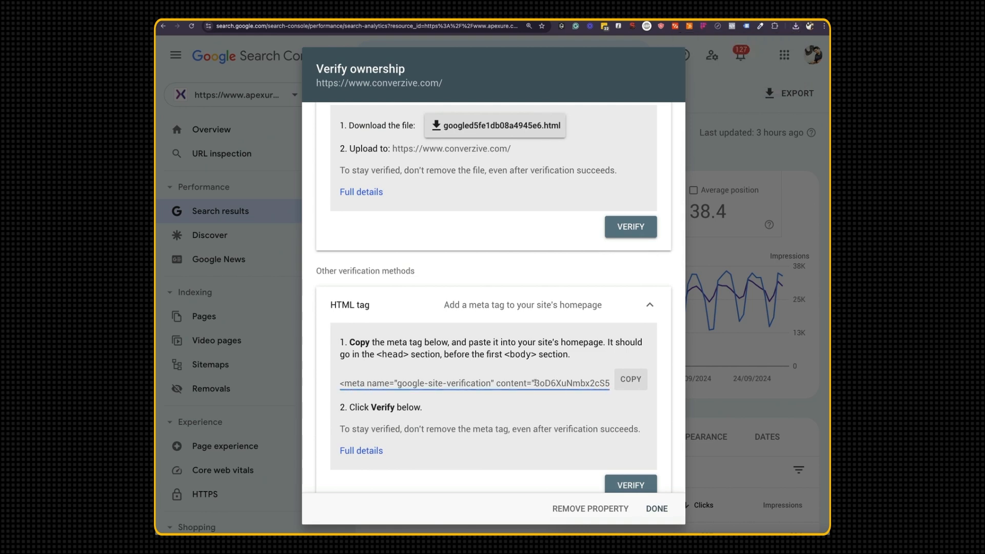
left_click(625, 380)
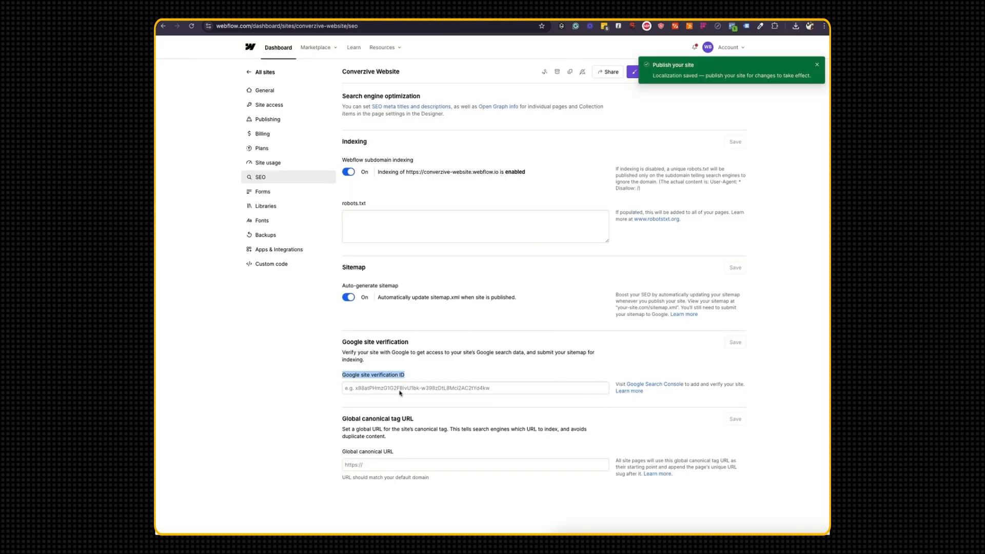
- In Webflow's SEO settings, paste the copied verification tag as the Google site verification ID and save it
left_click(400, 393)
key("super+v")
left_click(737, 343)
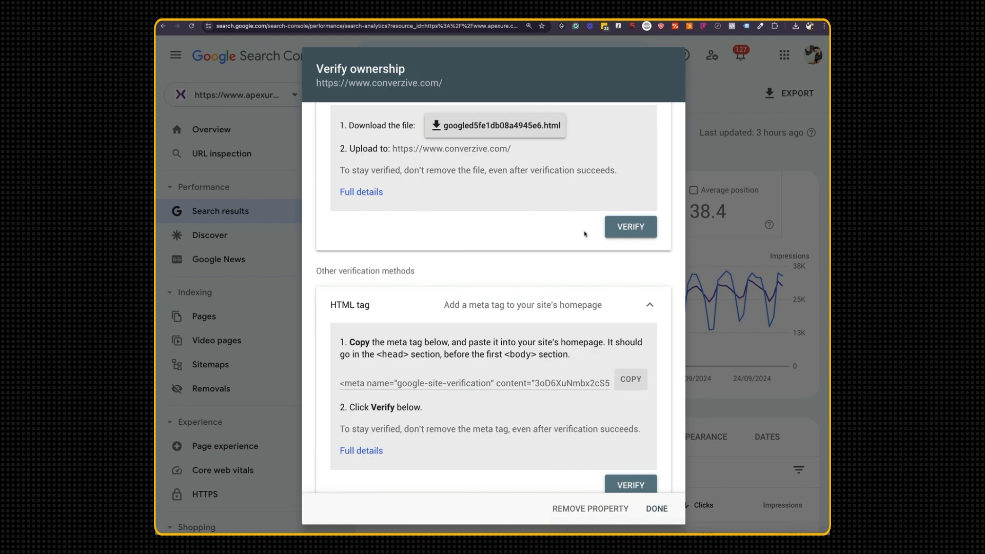
- Back in Search Console, examine the Google Analytics, Google Tag Manager and Domain name provider verification instructions, then close the verification dialog
scroll(585, 232, "down", 4)
scroll(584, 234, "down", 2)
scroll(574, 308, "up", 10)
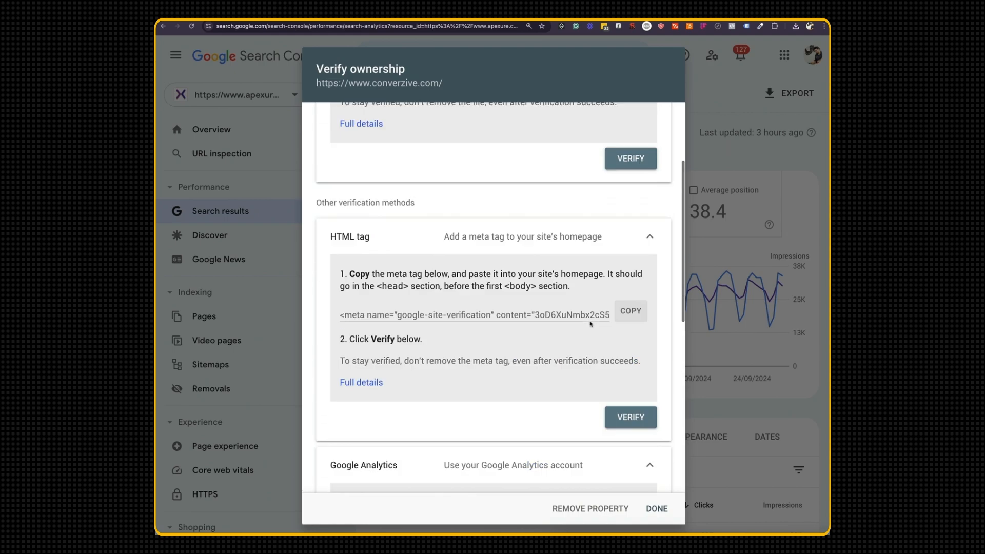
scroll(572, 336, "down", 4)
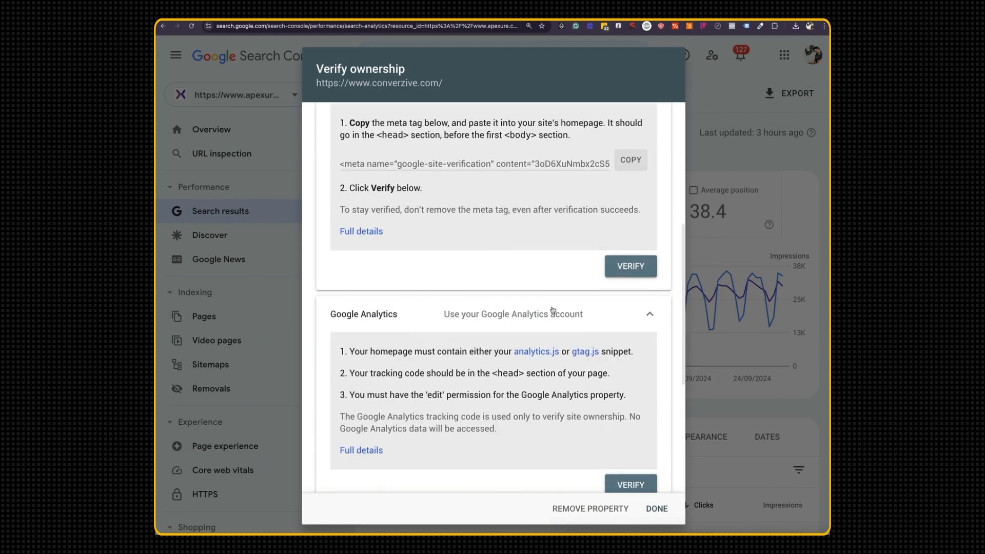
scroll(470, 255, "up", 4)
scroll(466, 255, "down", 3)
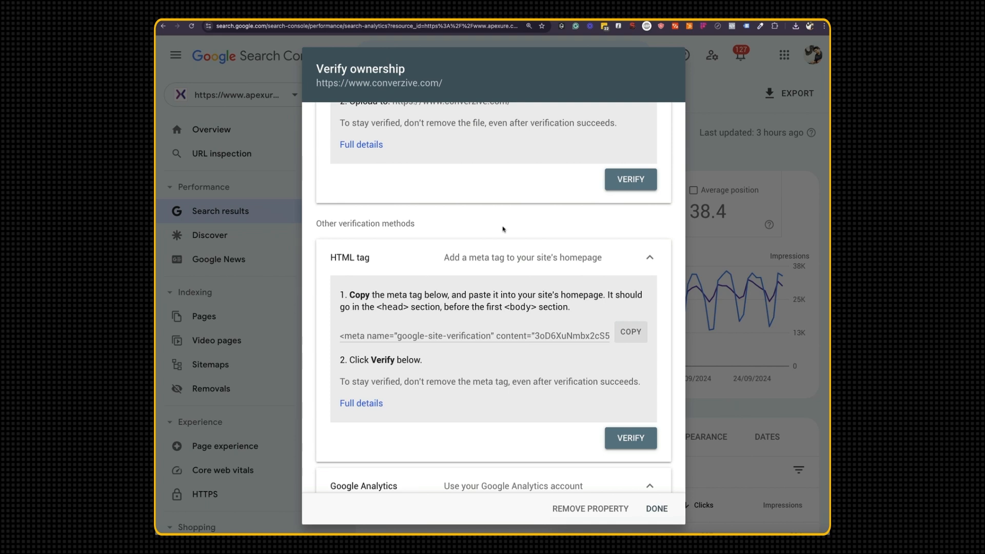
scroll(493, 279, "down", 3)
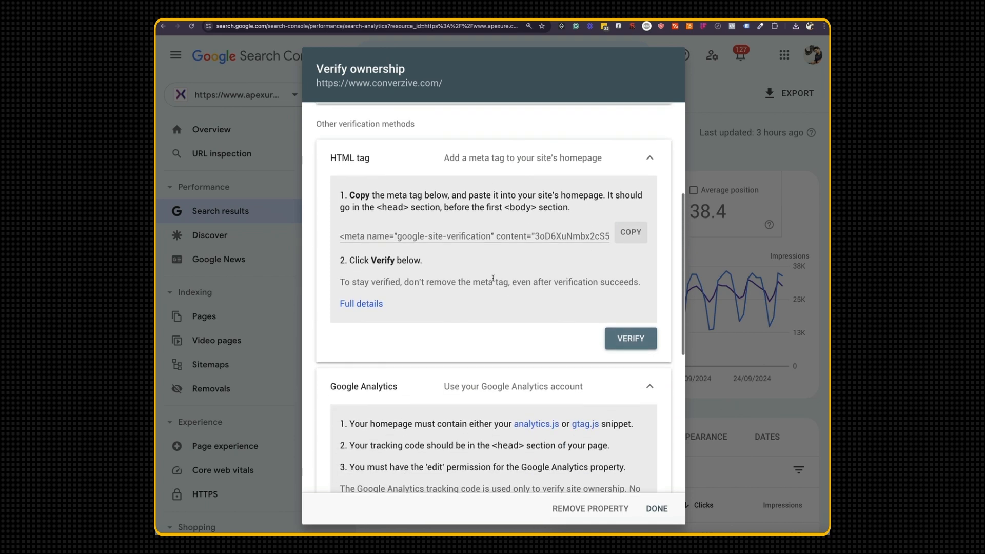
scroll(493, 278, "down", 4)
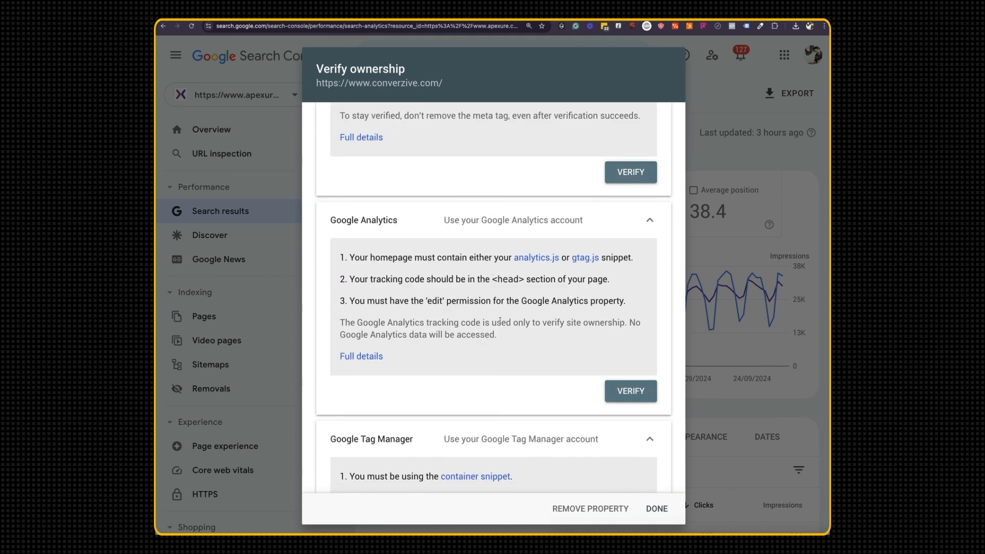
scroll(500, 320, "up", 4)
scroll(495, 328, "down", 6)
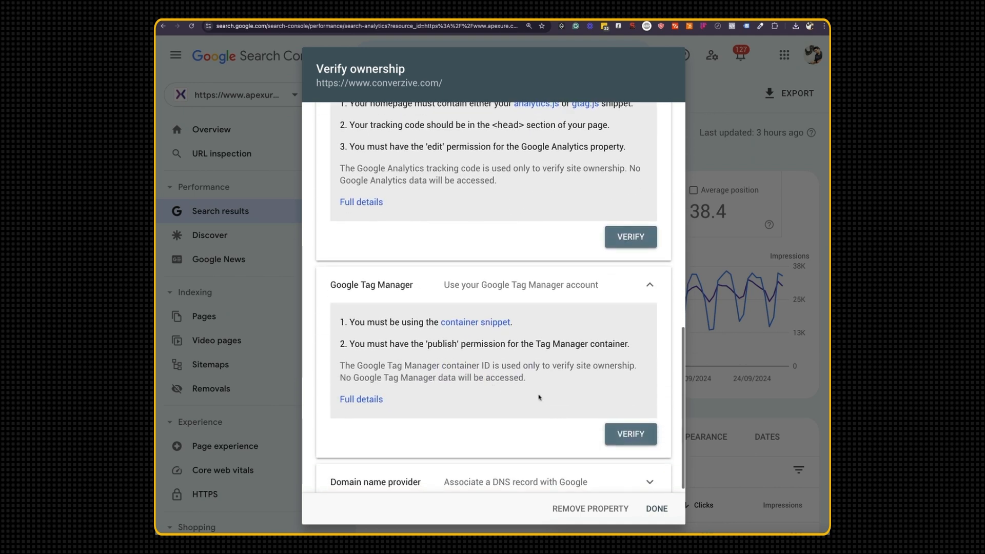
scroll(546, 353, "down", 1)
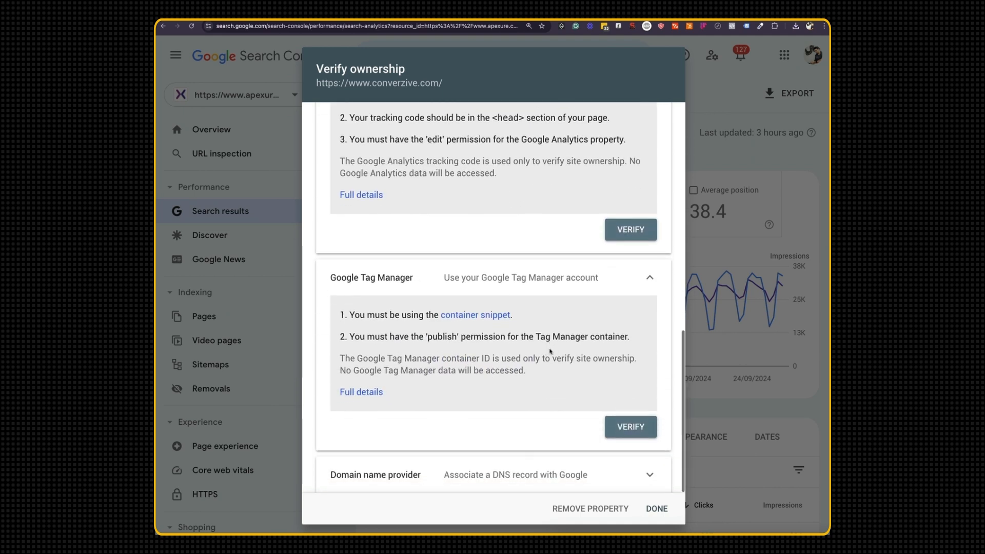
left_click(550, 475)
scroll(536, 370, "down", 5)
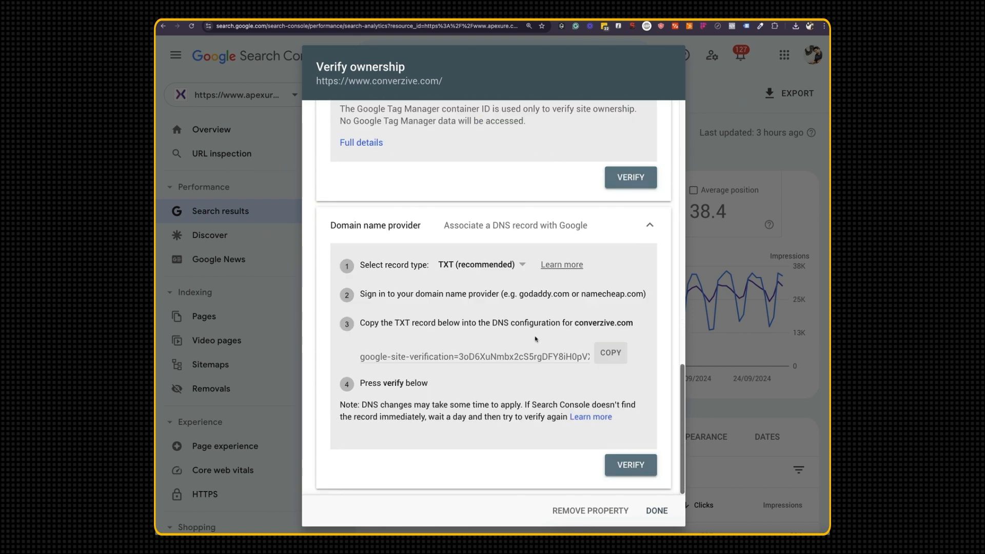
scroll(534, 338, "up", 10)
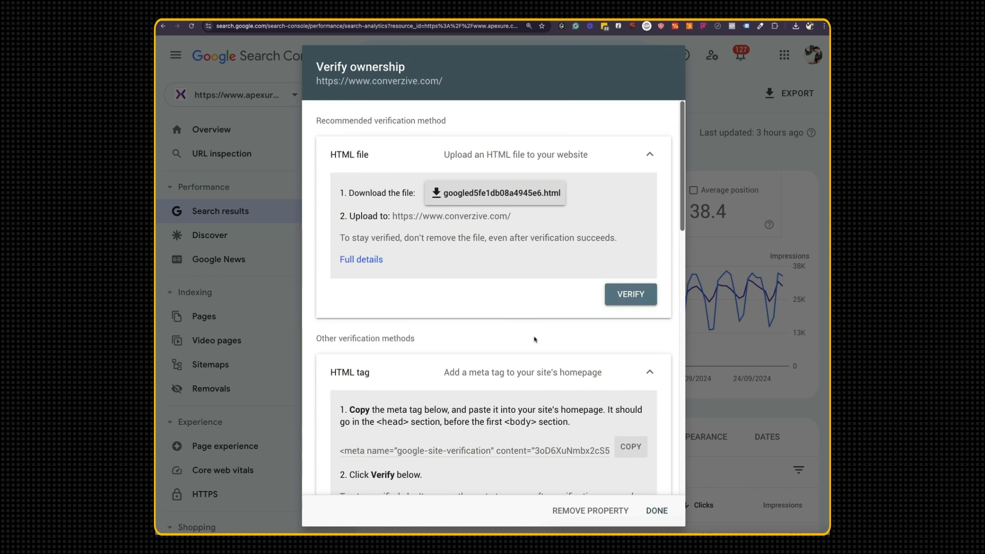
left_click(657, 510)
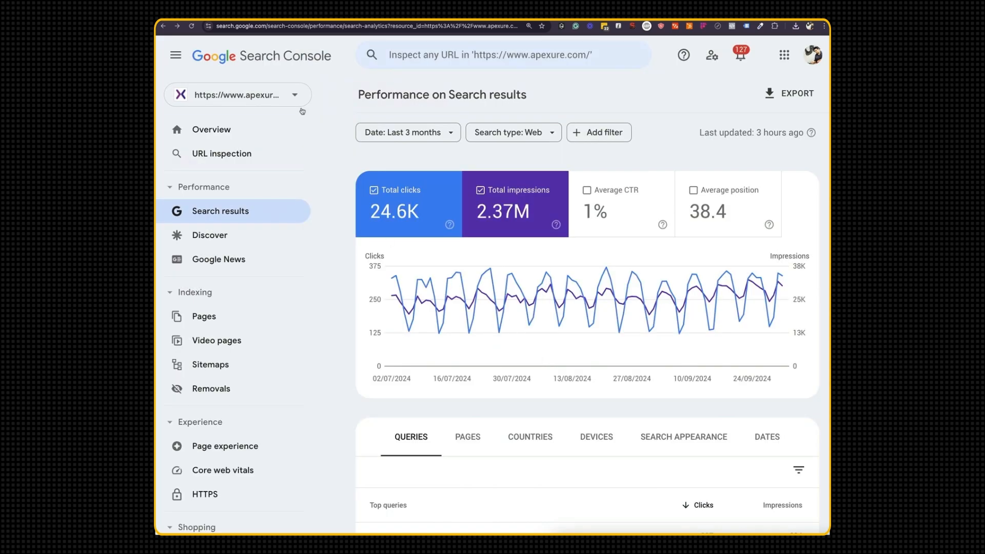
- Search the property list for "conv" and open the converzive property's ownership verification
left_click(301, 105)
scroll(300, 309, "down", 8)
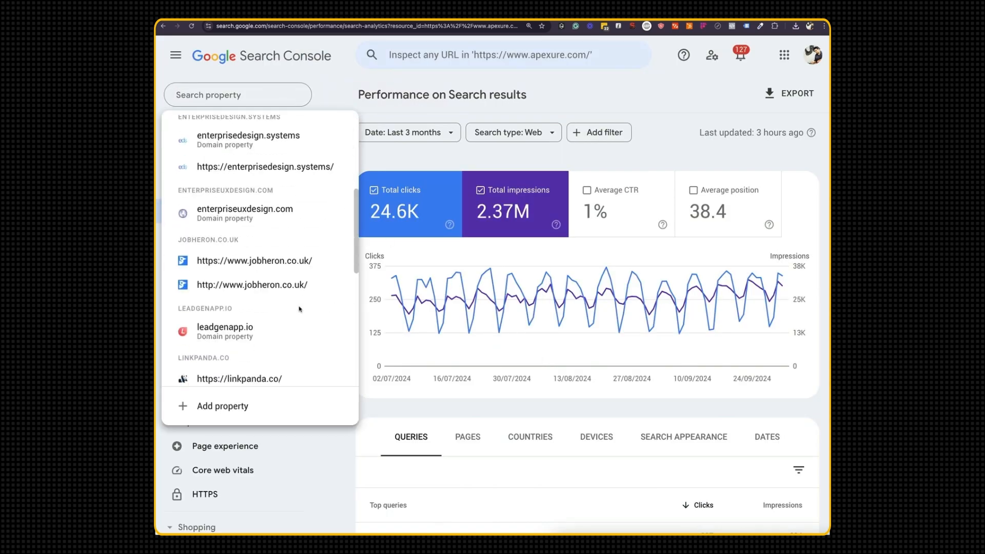
scroll(299, 309, "down", 5)
scroll(299, 309, "up", 13)
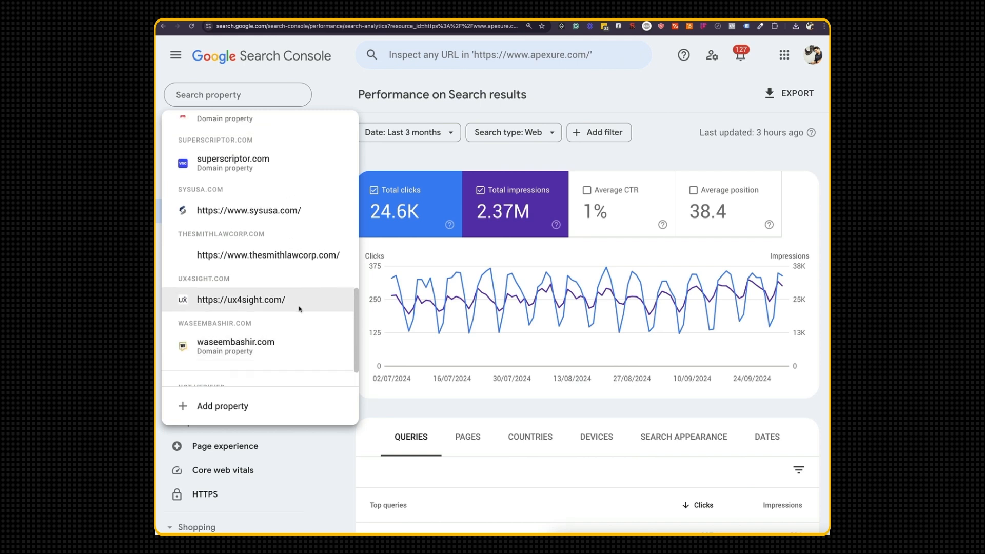
type("conv")
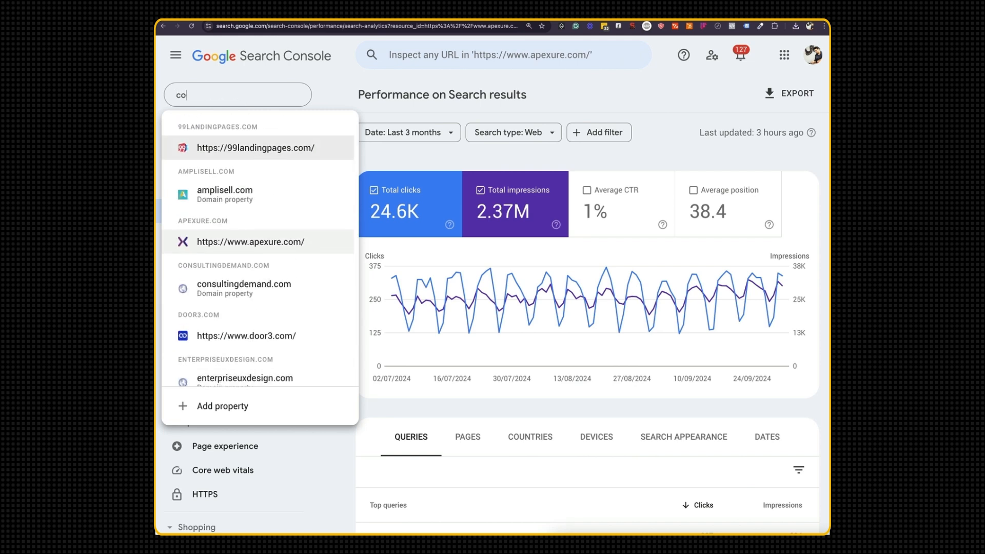
left_click(254, 163)
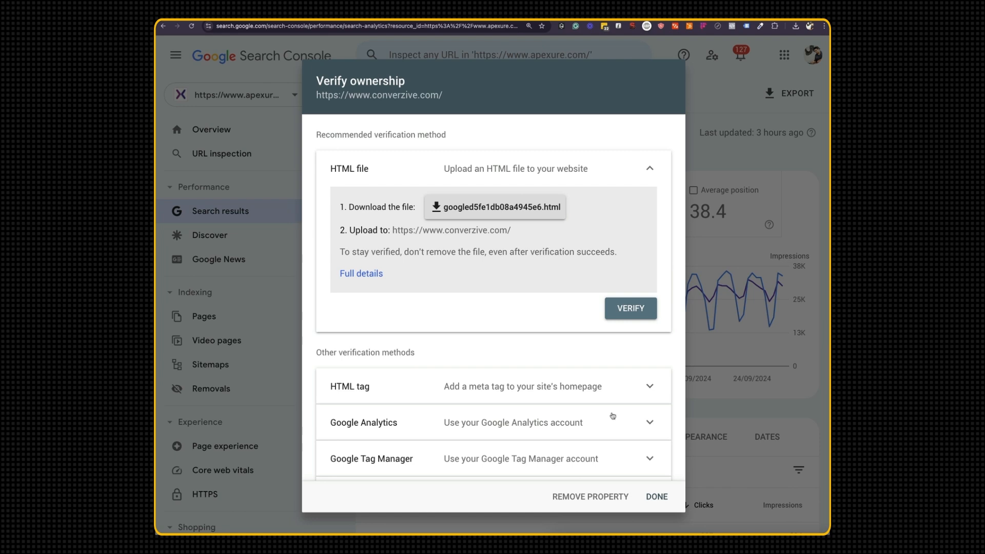
scroll(612, 416, "down", 1)
scroll(552, 348, "up", 1)
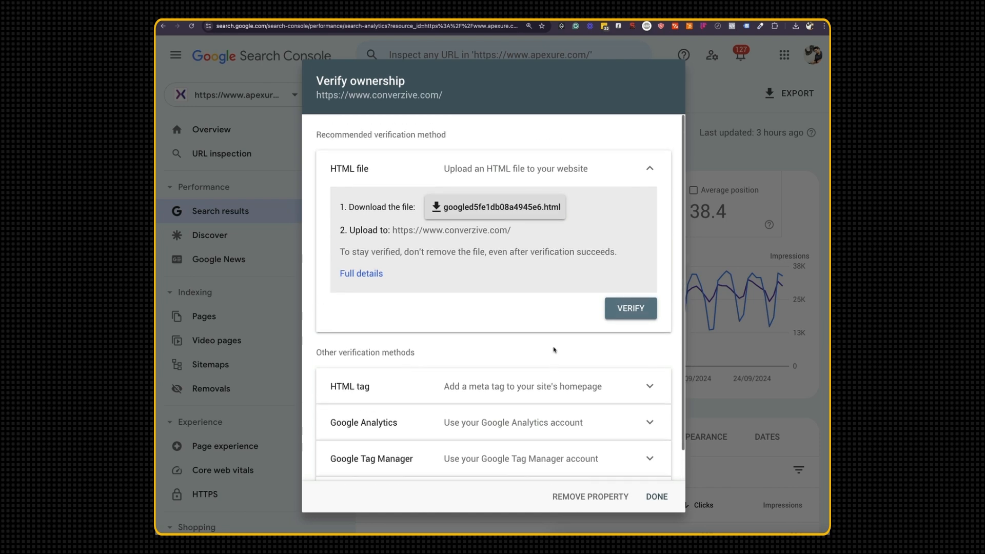
left_click(546, 386)
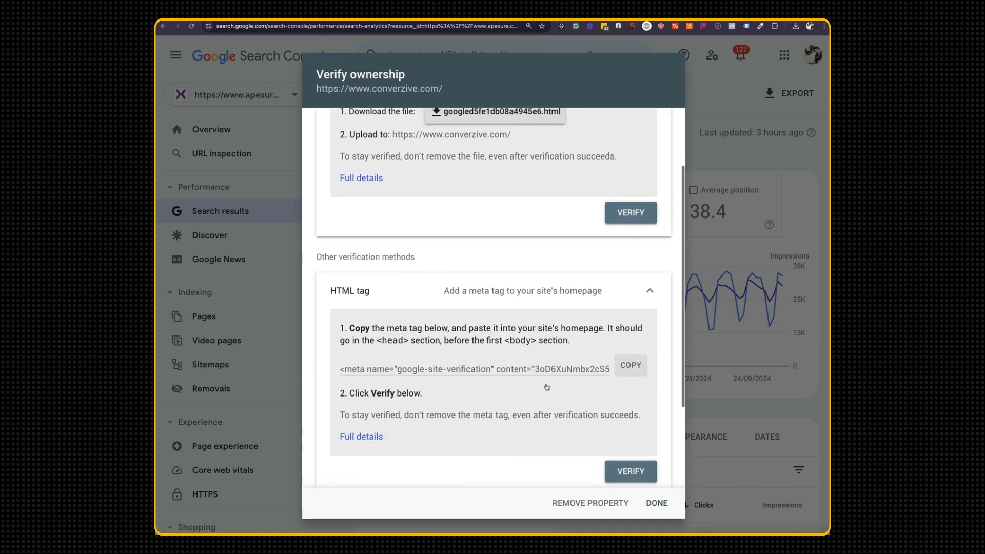
scroll(547, 386, "up", 1)
scroll(545, 385, "down", 4)
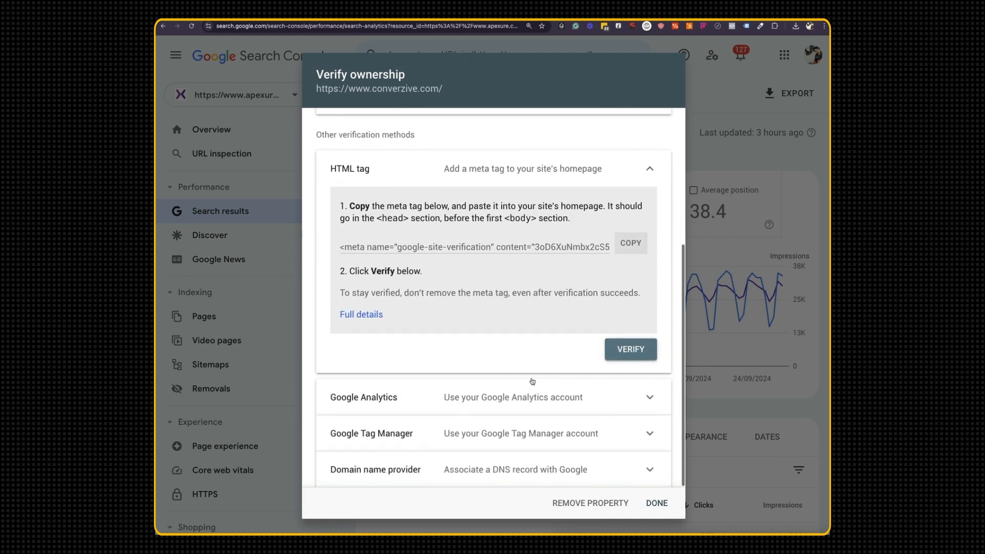
left_click(529, 406)
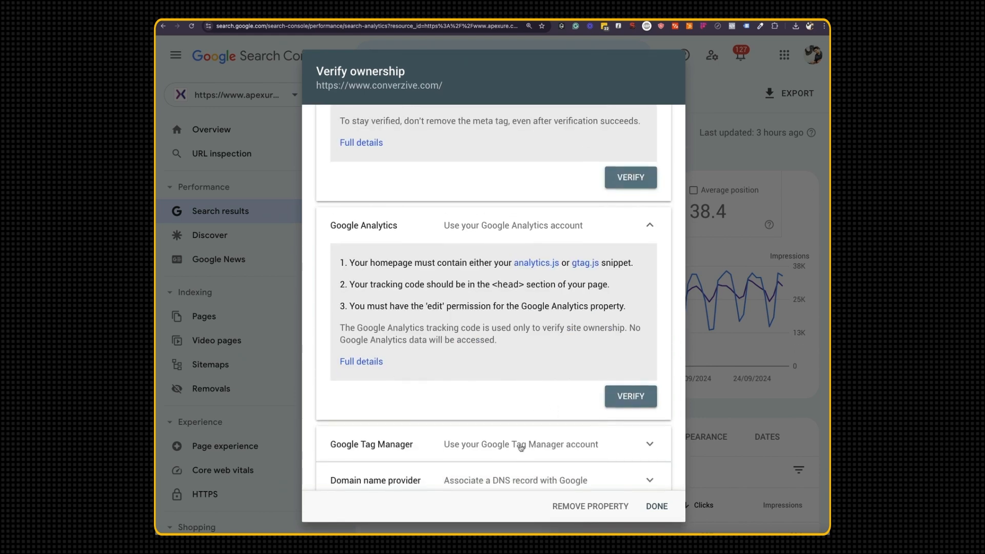
left_click(520, 447)
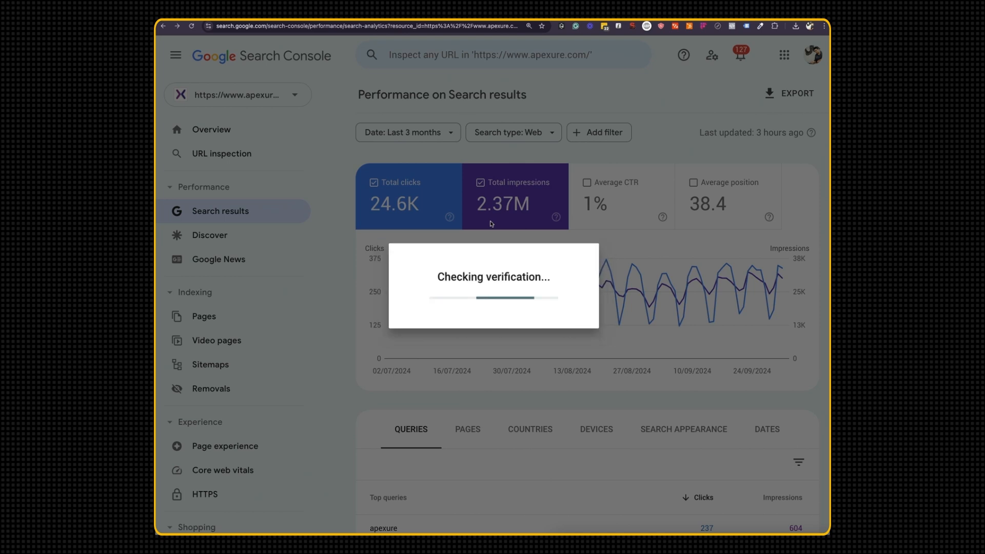
scroll(526, 272, "down", 1)
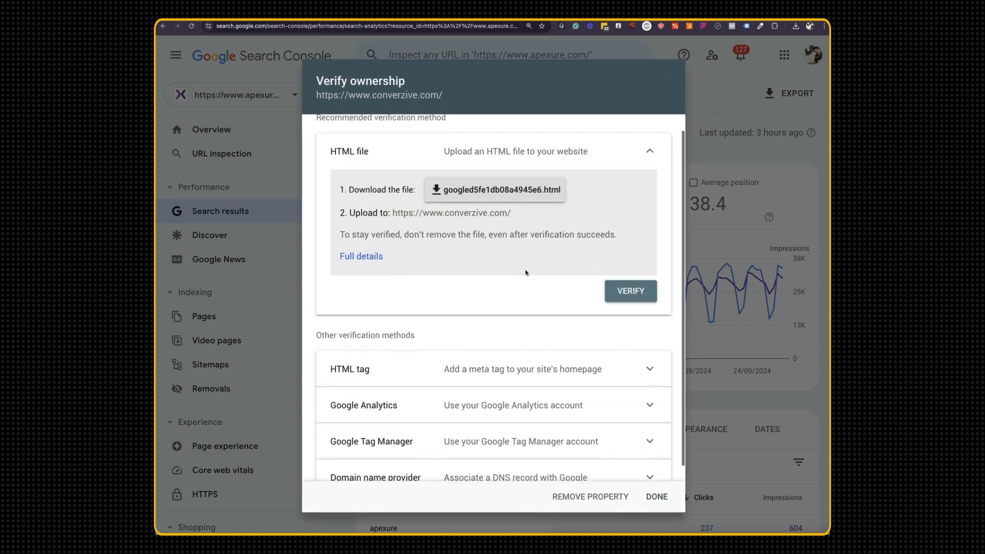
left_click(486, 426)
scroll(457, 303, "down", 4)
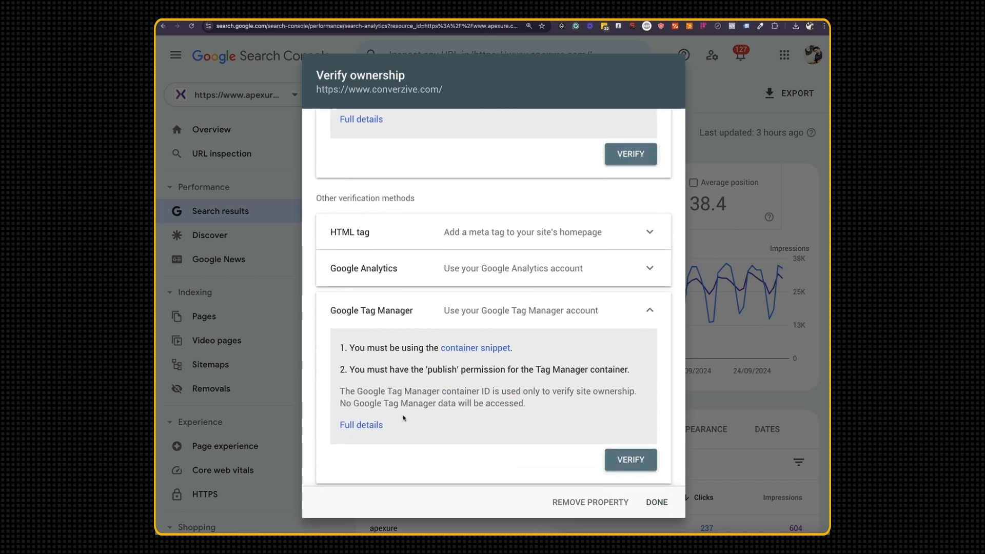
left_click(630, 459)
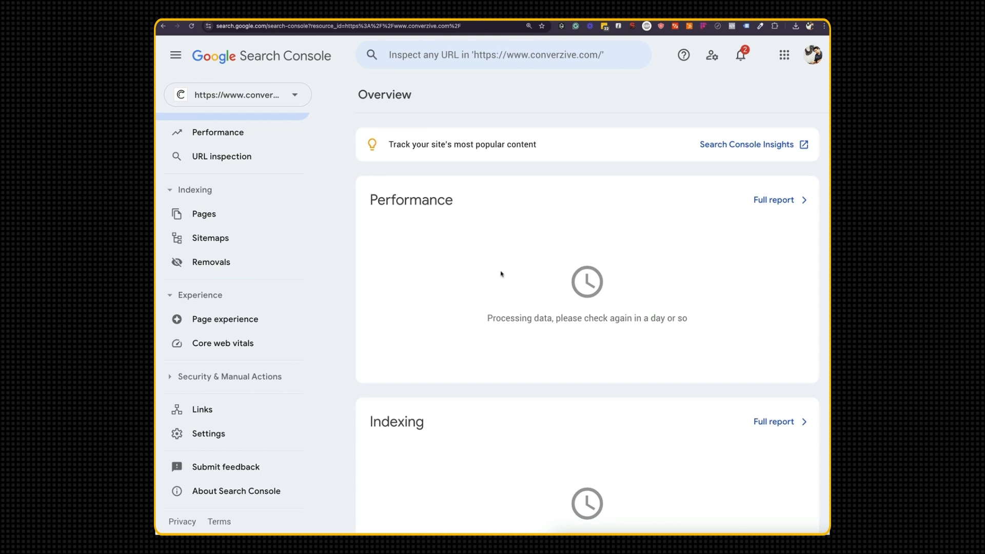
- Look over the converzive property's overview, then open its submitted /sitemap.xml file from the sitemap's details
scroll(503, 276, "down", 3)
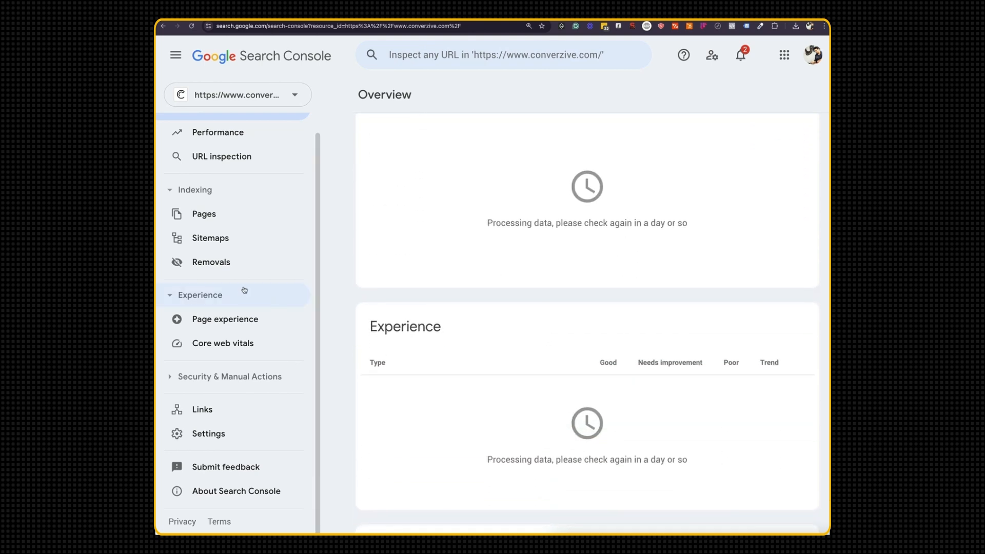
left_click(251, 242)
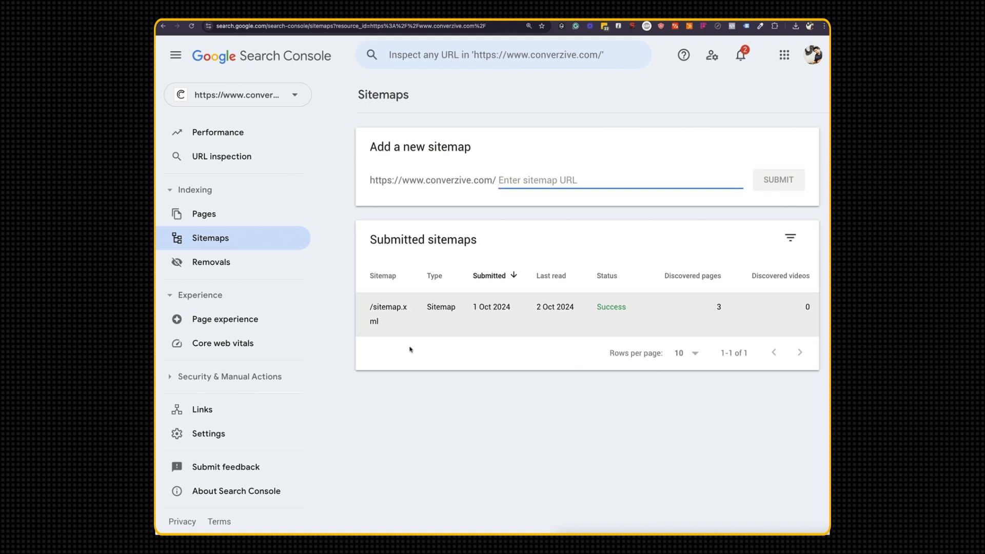
left_click(387, 317)
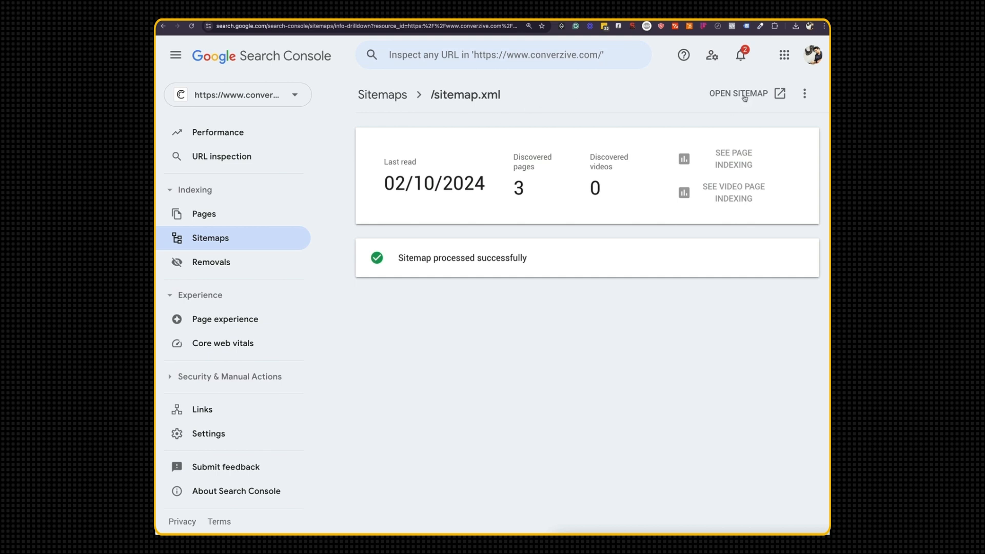
left_click(744, 94)
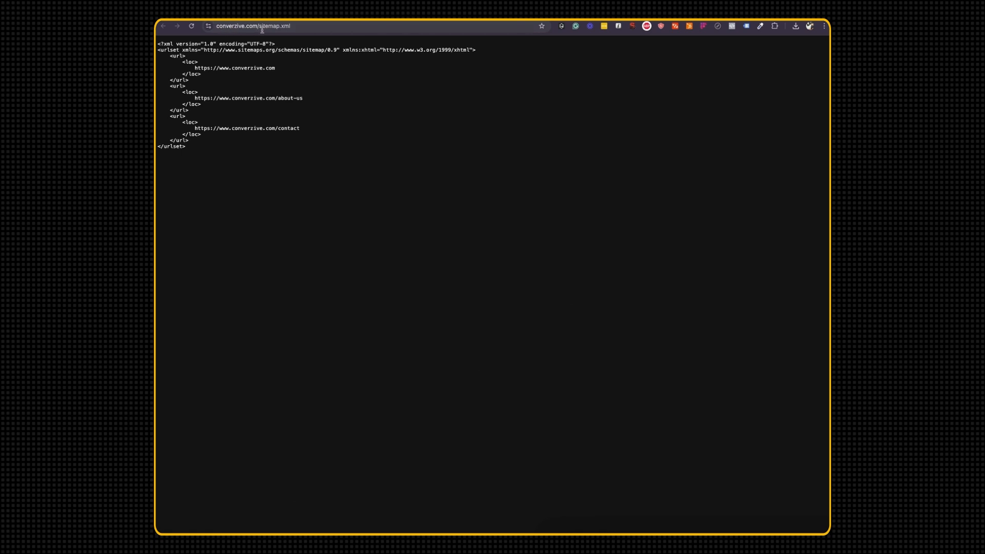
- Examine the /sitemap.xml path in the address and the home, about-us and contact page URLs listed in the sitemap
left_click_drag(255, 28, 301, 28)
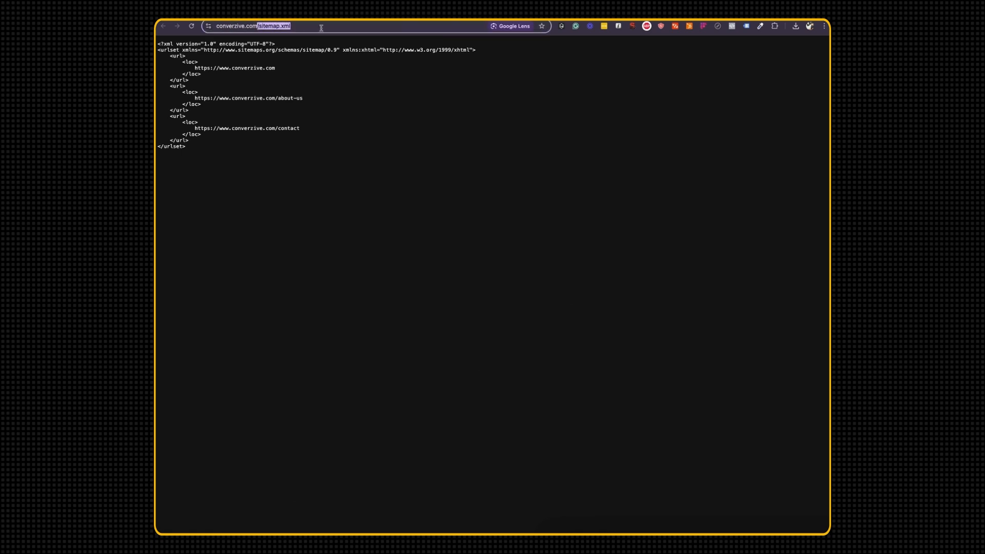
left_click(175, 56)
left_click_drag(175, 65, 303, 71)
left_click_drag(175, 97, 336, 109)
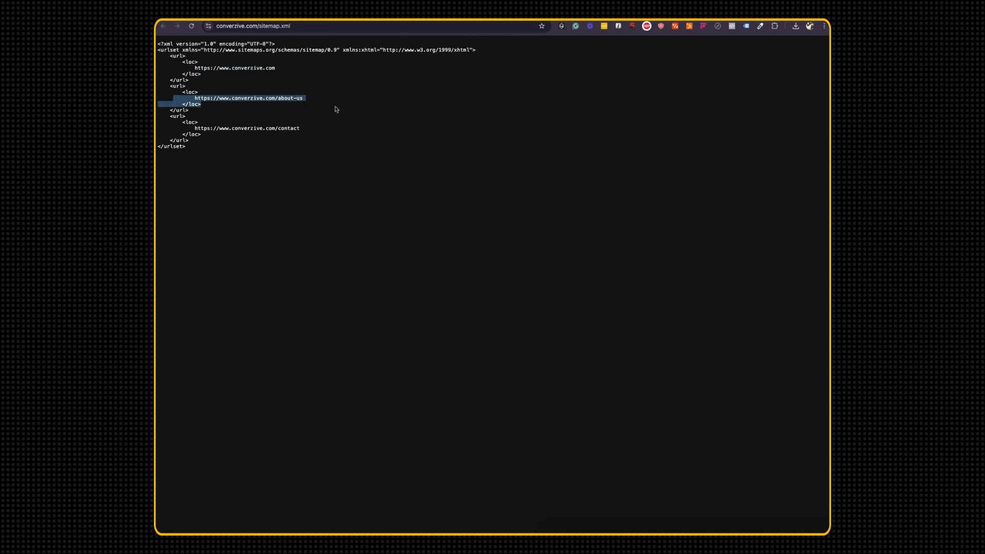
left_click(189, 129)
left_click_drag(180, 122, 219, 139)
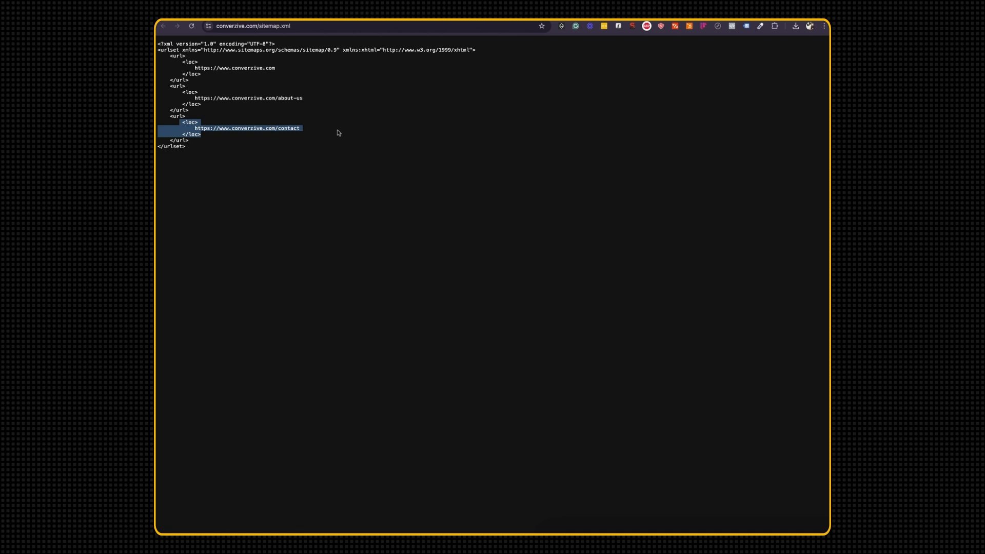
left_click(247, 83)
left_click_drag(179, 68, 289, 75)
left_click_drag(186, 92, 248, 107)
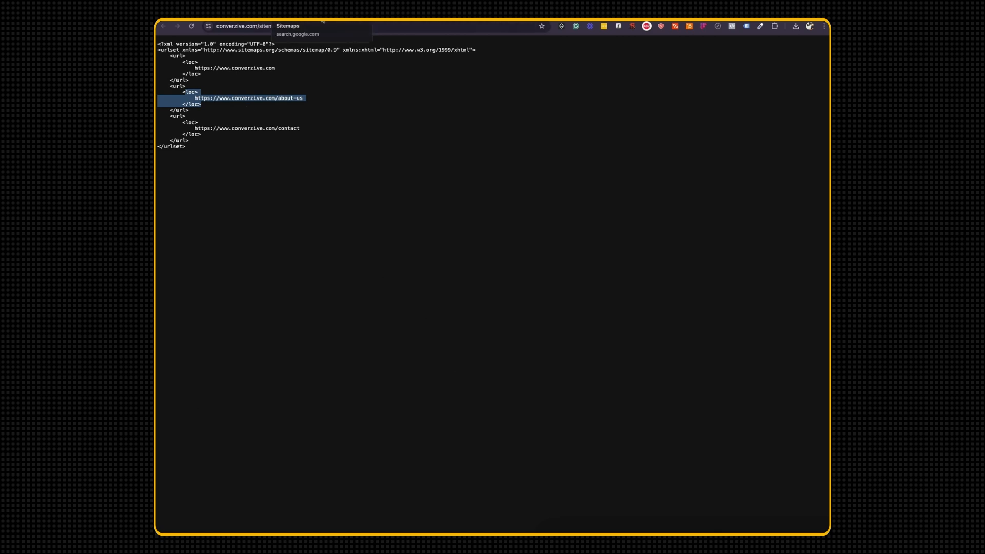
- Return to Search Console and review the converzive property's list of submitted sitemaps
left_click(322, 21)
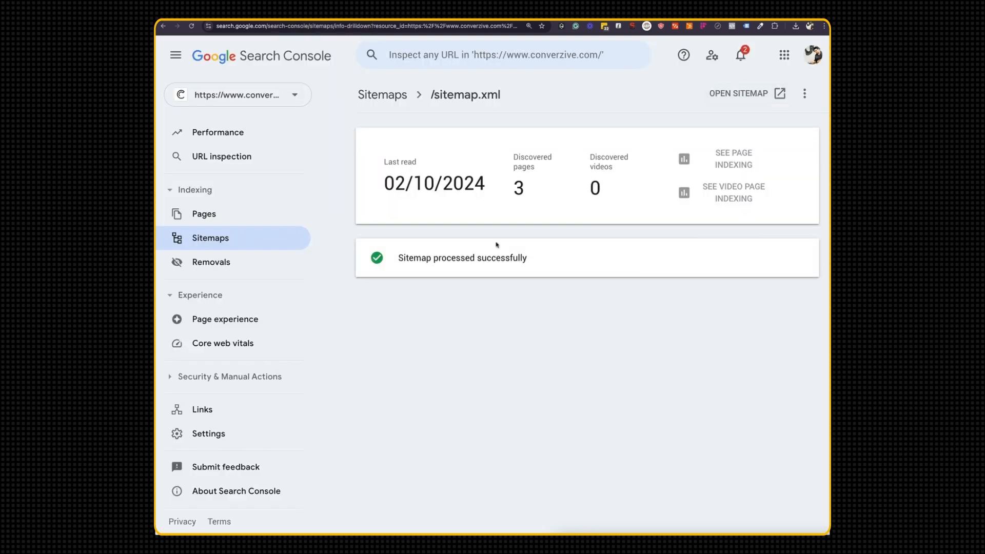
left_click(227, 242)
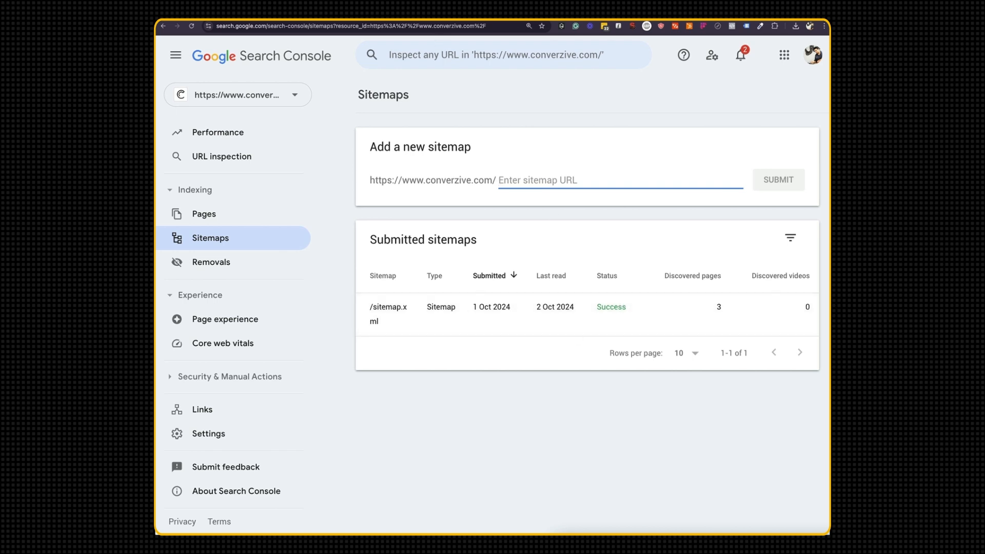
left_click(221, 39)
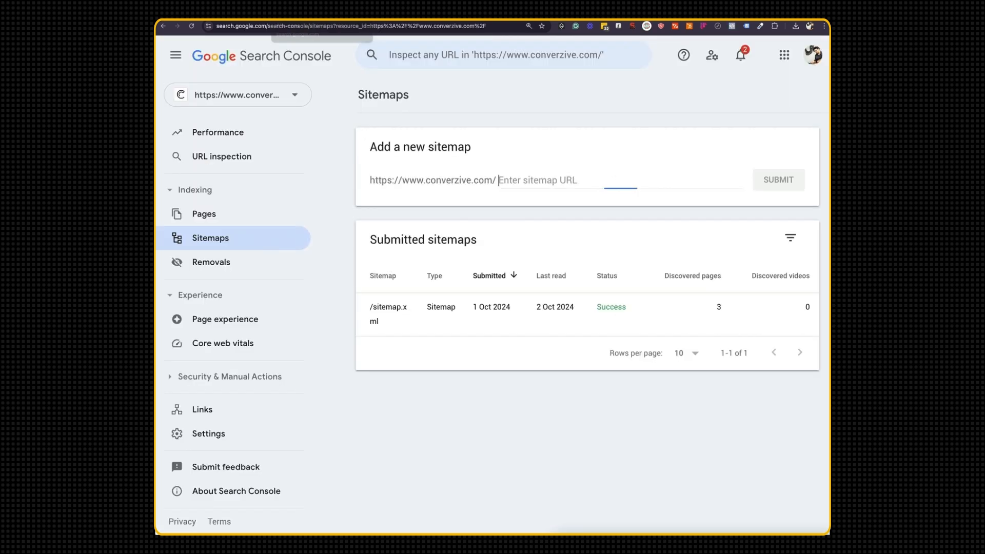
left_click(318, 39)
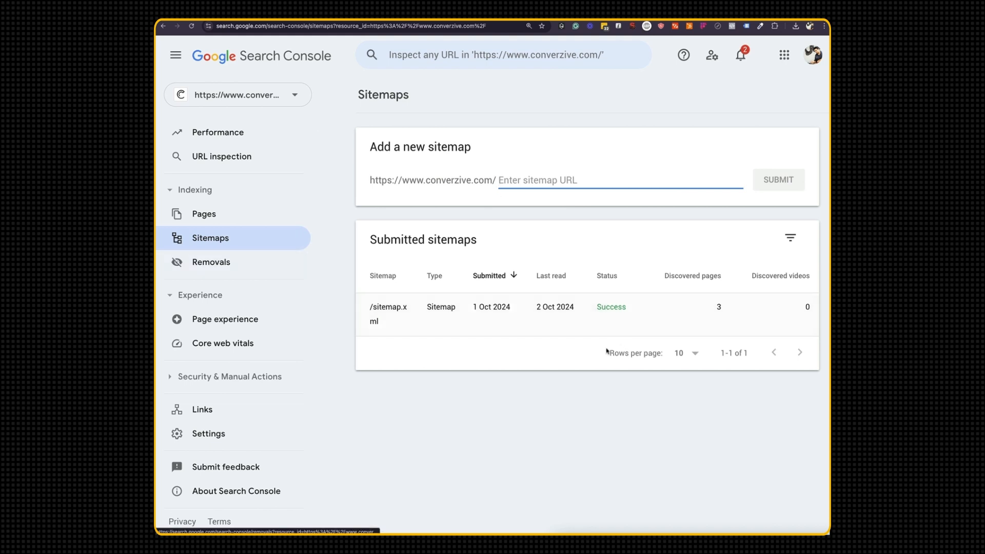
left_click(241, 135)
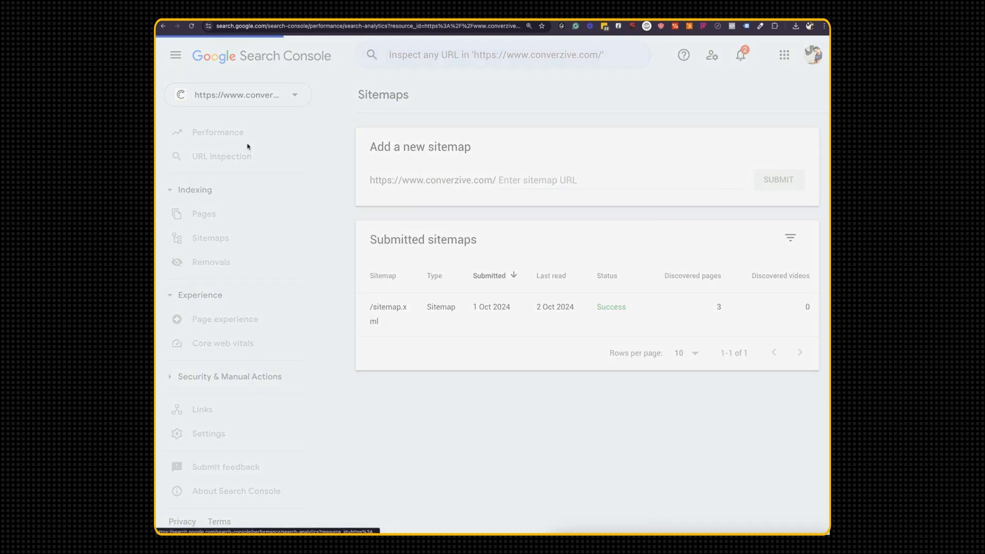
scroll(529, 236, "down", 4)
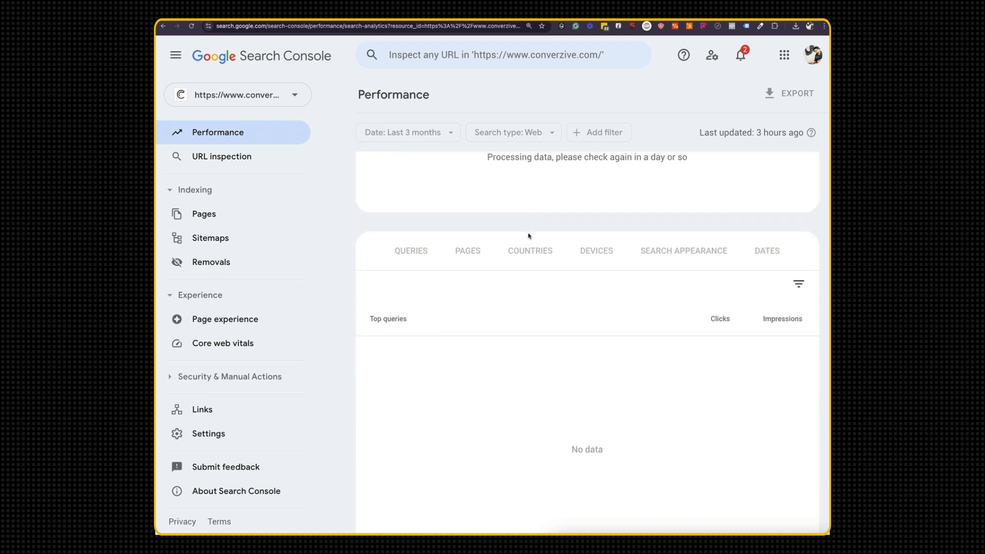
scroll(528, 236, "up", 4)
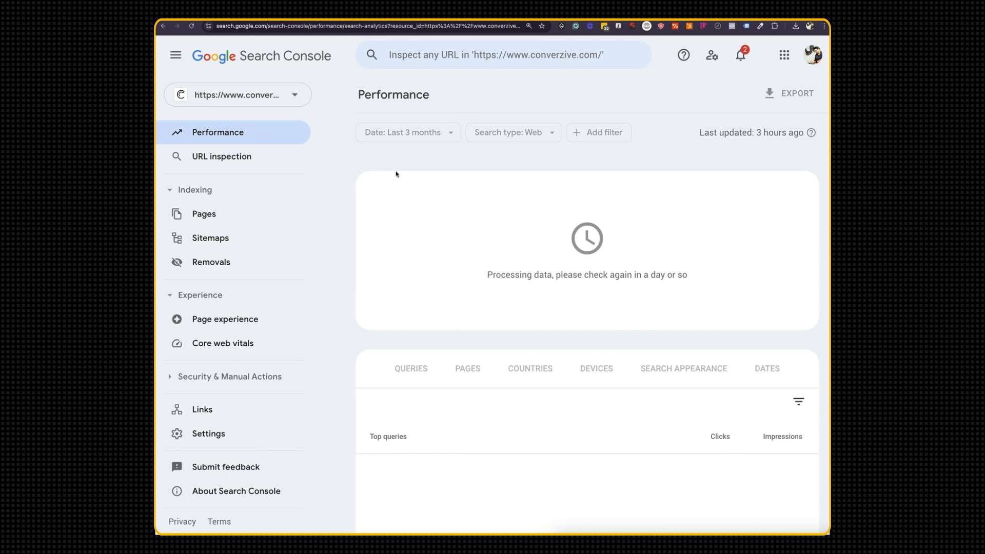
left_click(248, 96)
left_click(258, 244)
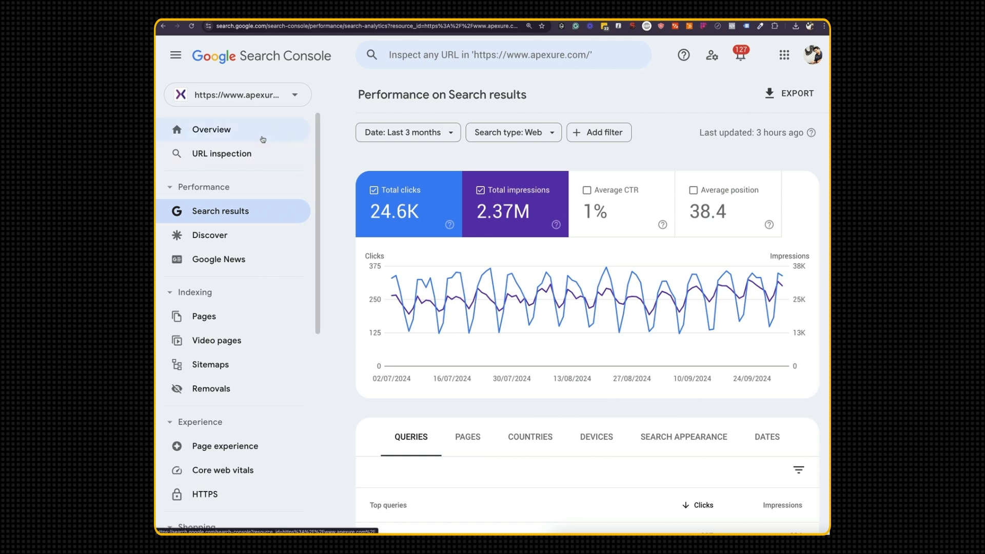
left_click(280, 96)
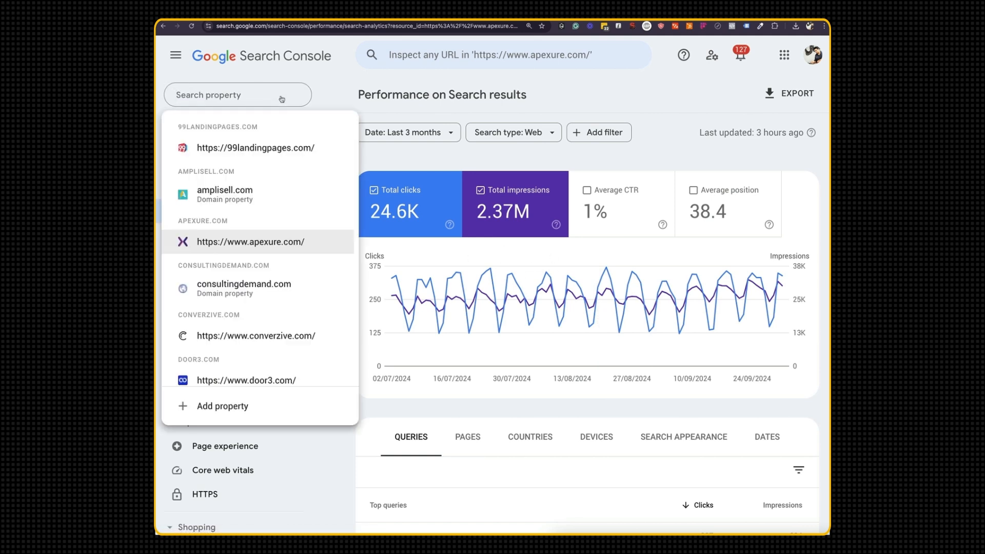
type("con")
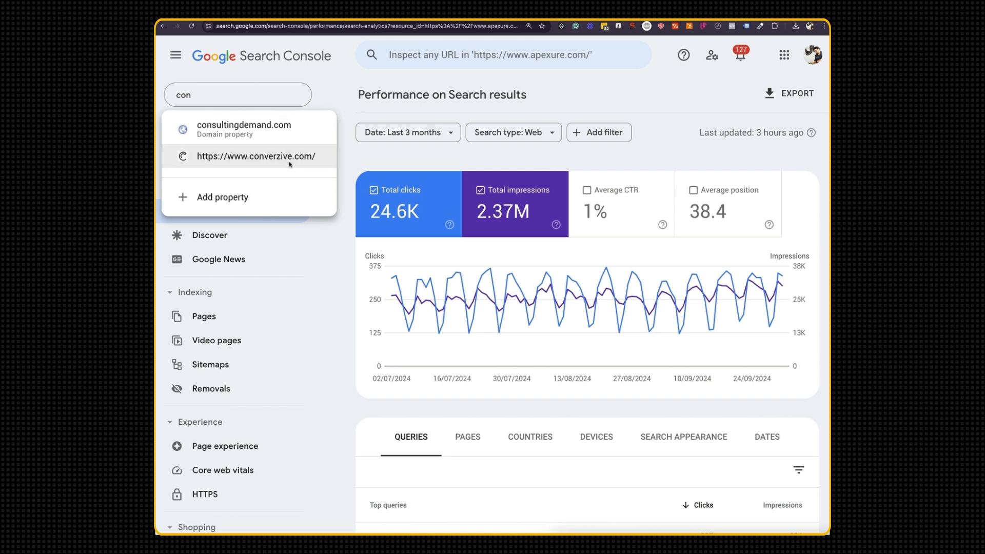
left_click(257, 157)
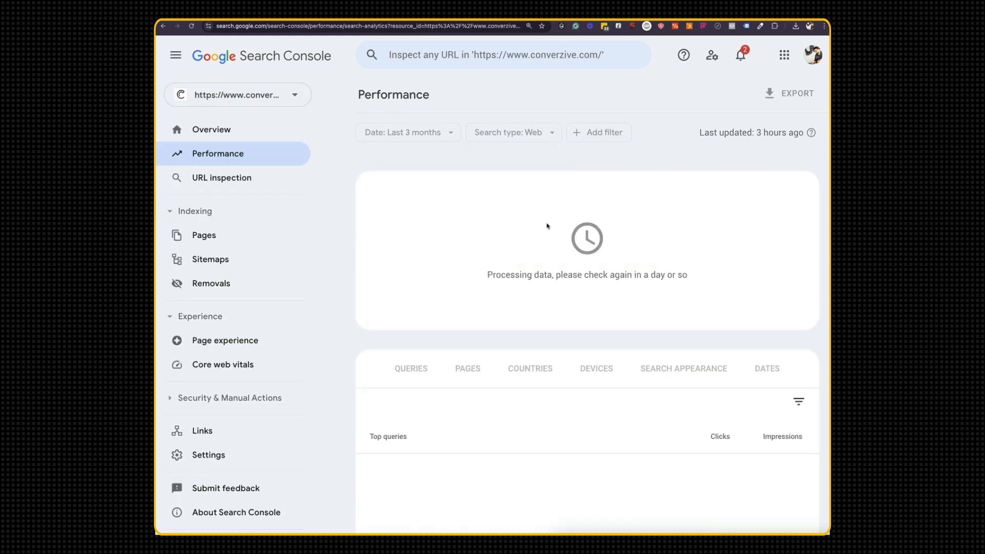
left_click(290, 244)
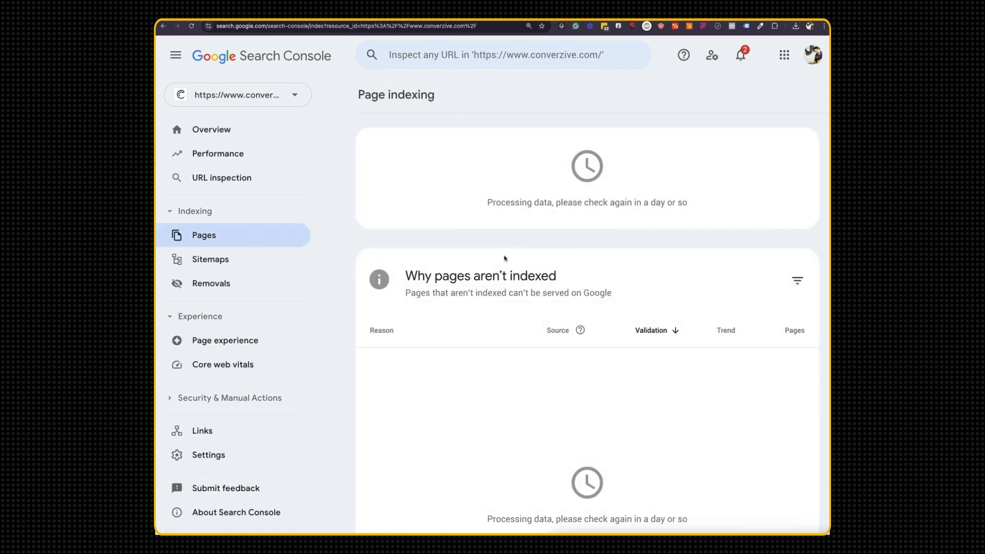